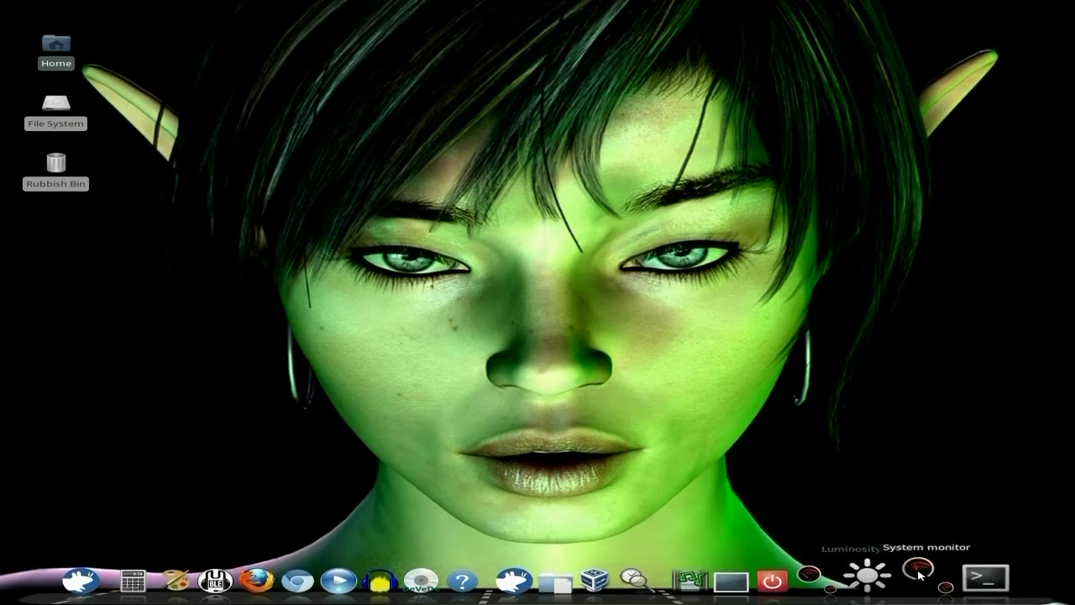
left_click(918, 571)
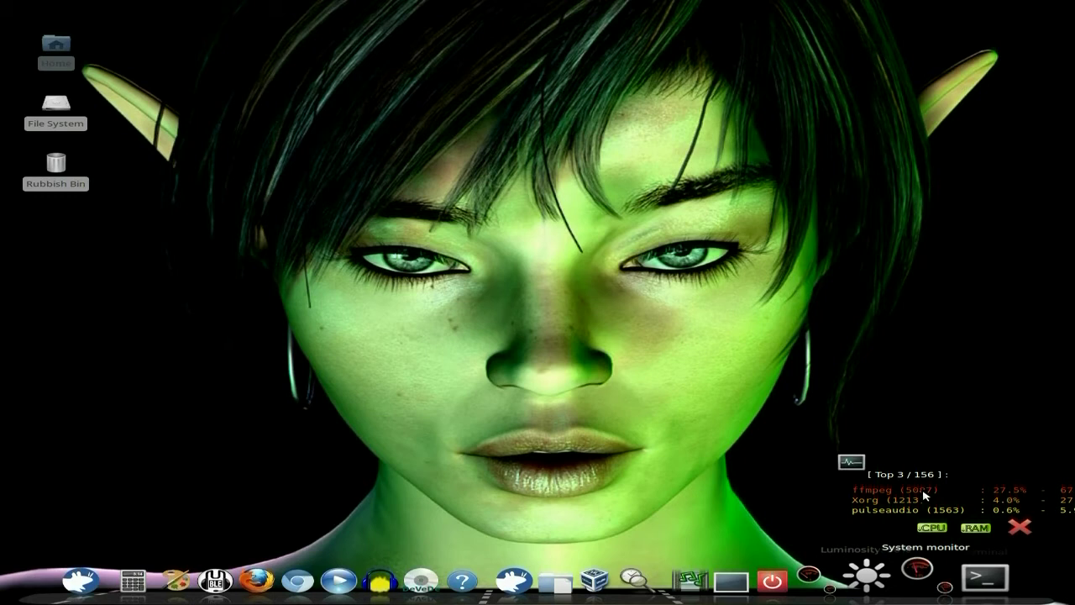
left_click(1034, 535)
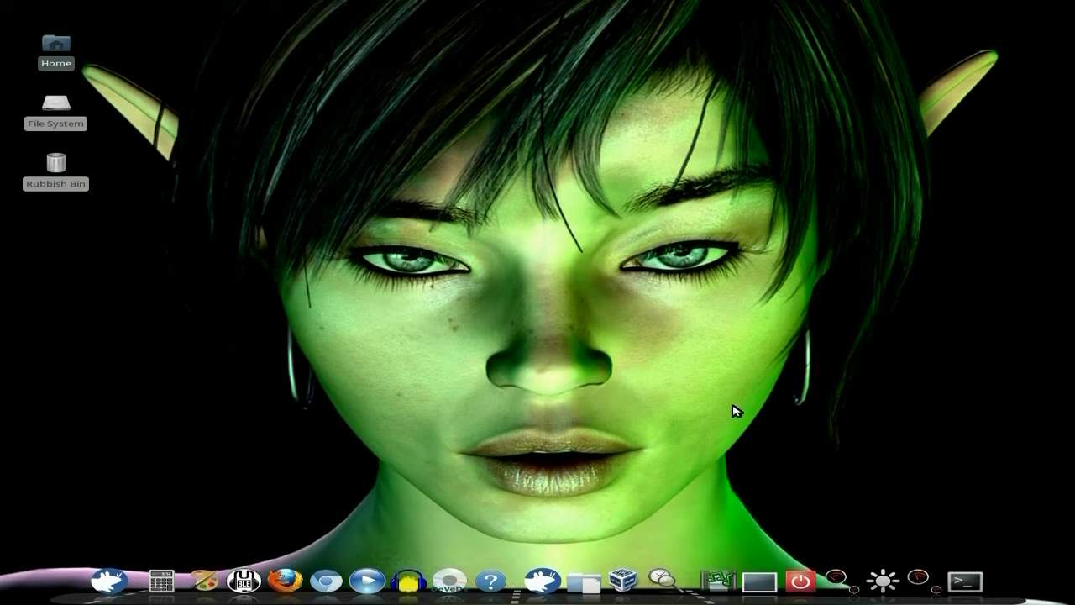